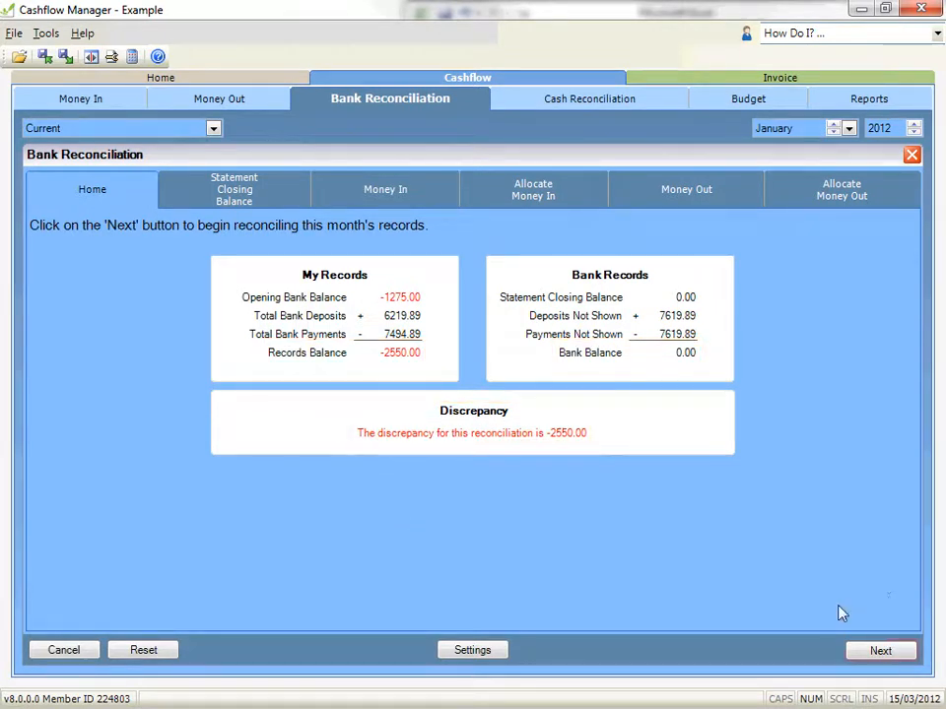
# Step: Start the January 2012 bank reconciliation, enter a statement closing balance of -2550, and proceed to the deposits
pyautogui.click(851, 658)
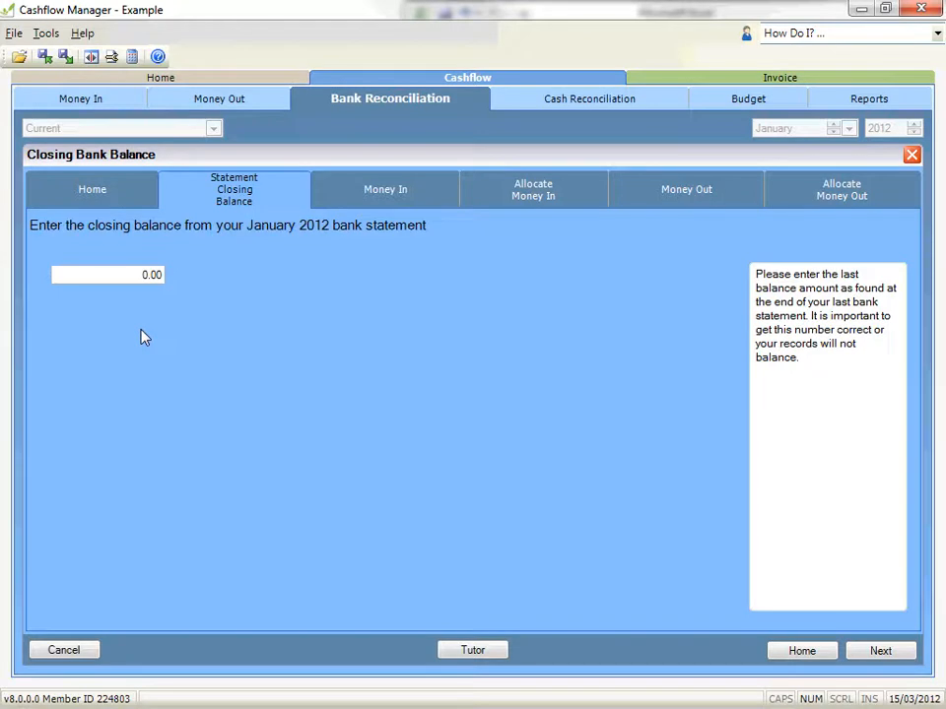
pyautogui.click(135, 276)
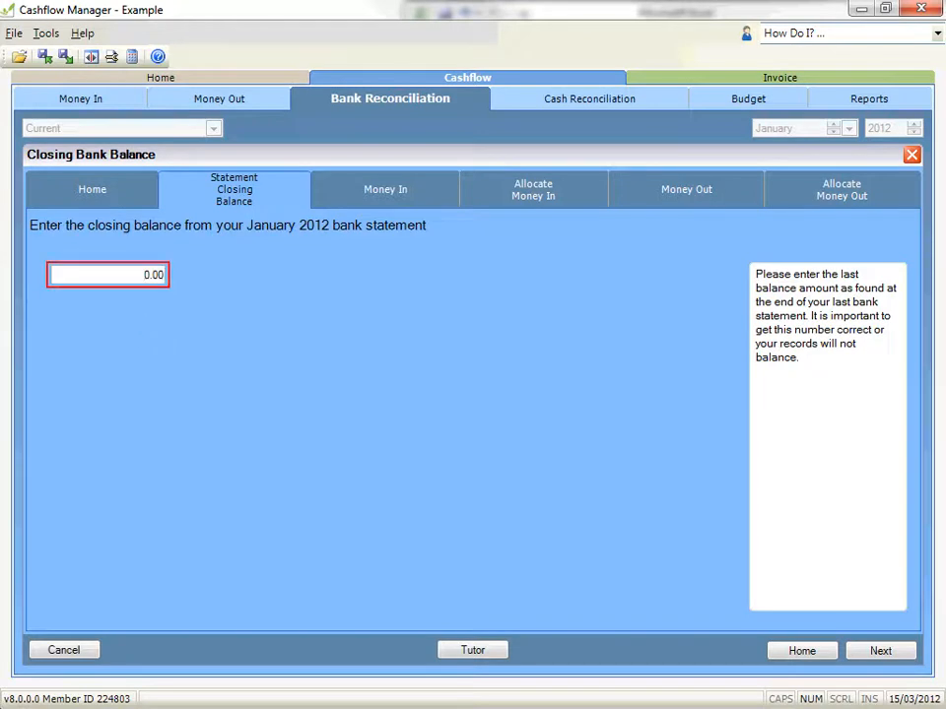
pyautogui.press('BackSpace')
pyautogui.press('BackSpace')
pyautogui.press('BackSpace')
pyautogui.press('BackSpace')
pyautogui.write('-255')
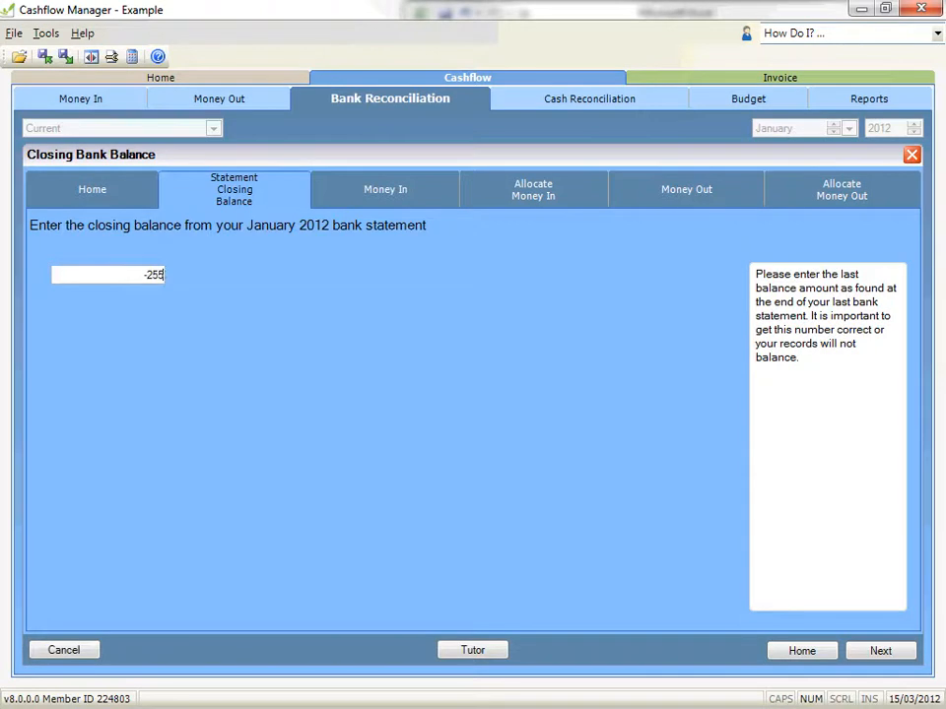
pyautogui.write('0')
pyautogui.press('Tab')
pyautogui.click(864, 653)
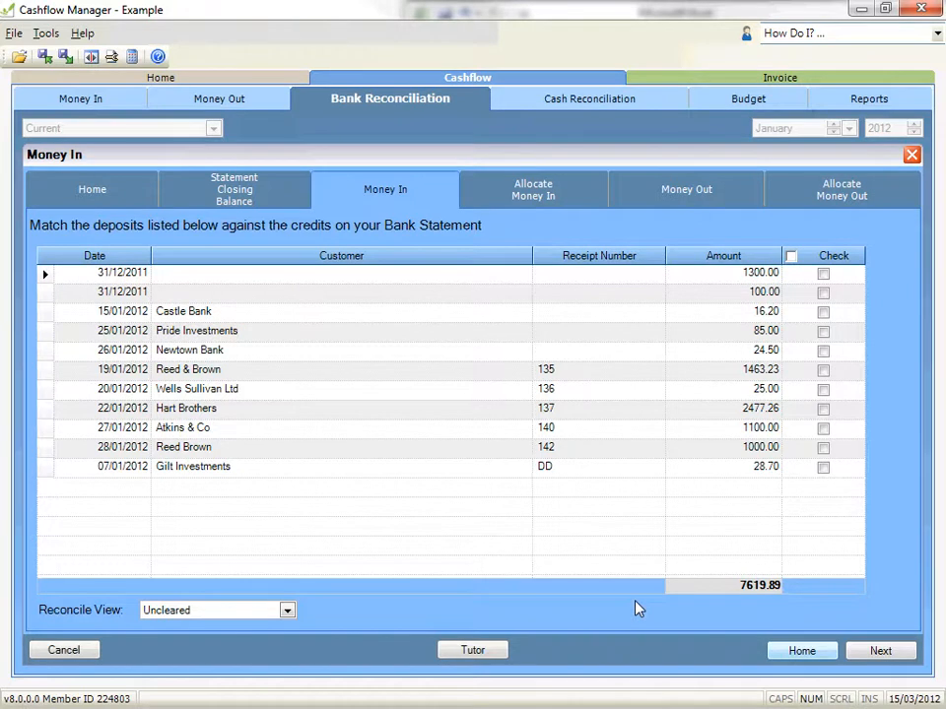
# Step: Match all uncleared deposits against the bank statement, marking seven individually and the rest in bulk, and proceed to unrecorded receipts
pyautogui.click(287, 611)
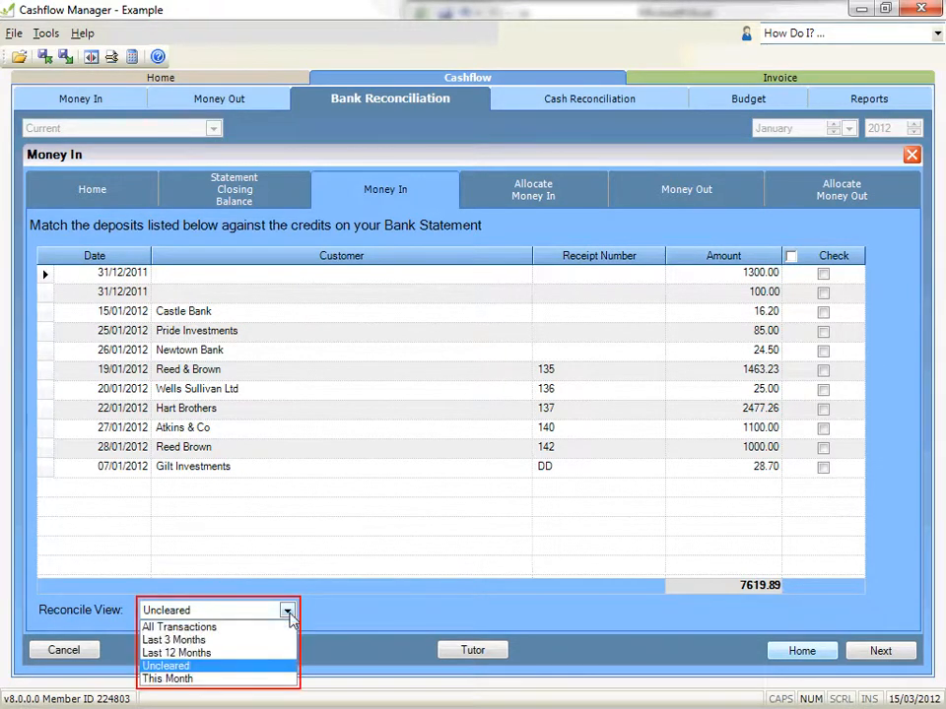
pyautogui.click(364, 613)
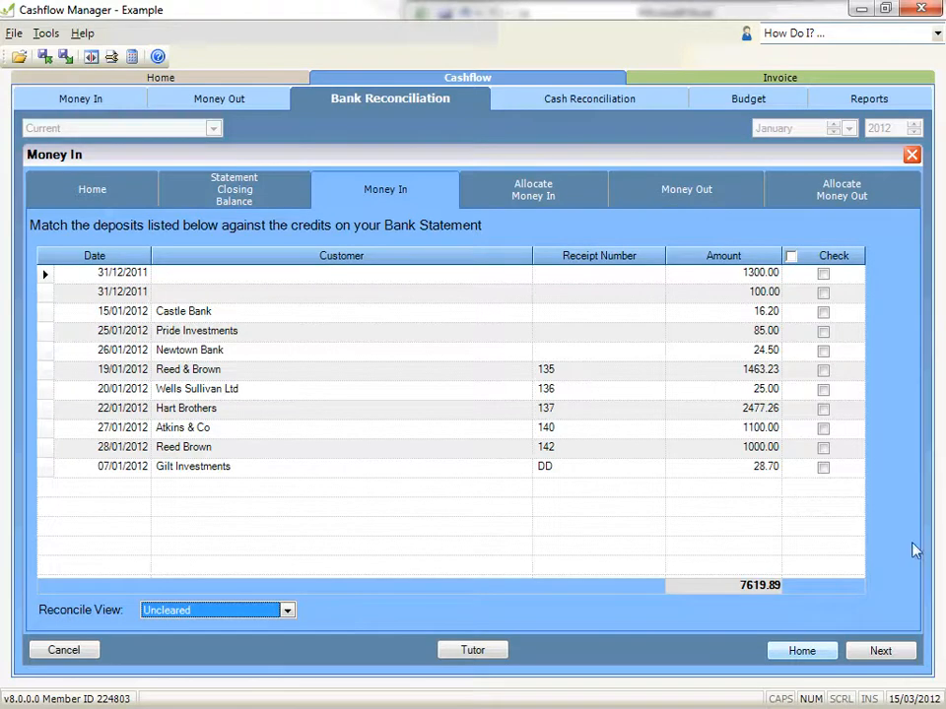
pyautogui.click(823, 311)
pyautogui.click(823, 351)
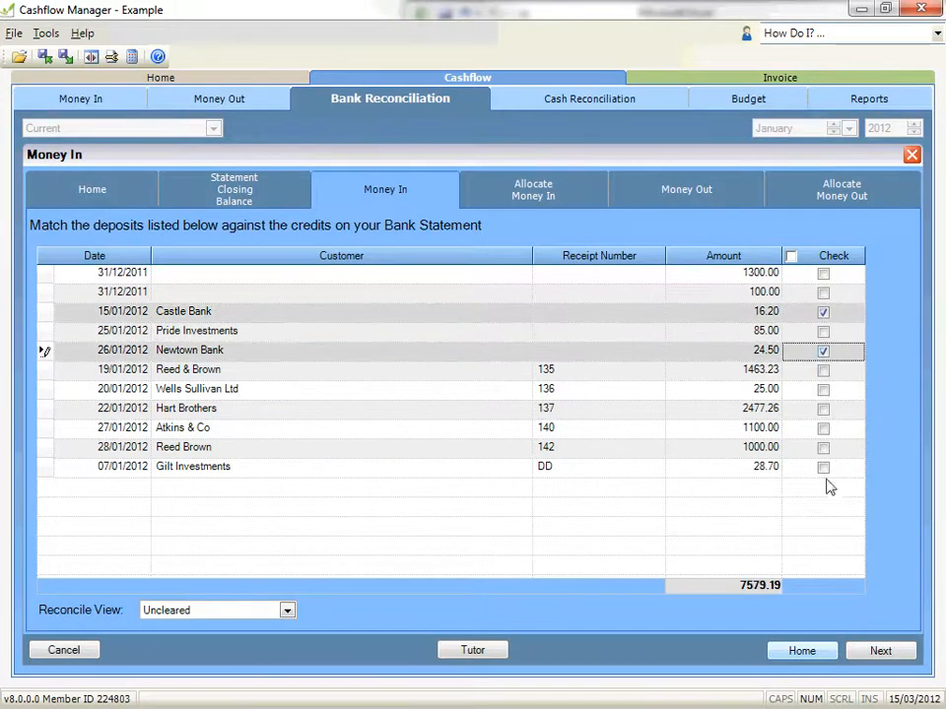
pyautogui.click(823, 449)
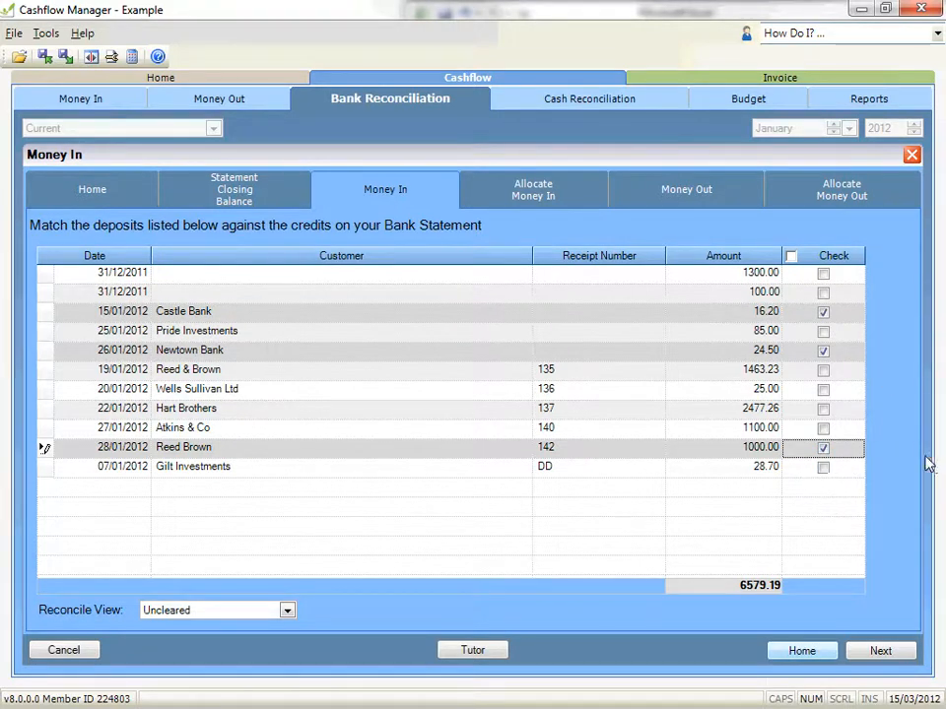
pyautogui.click(823, 468)
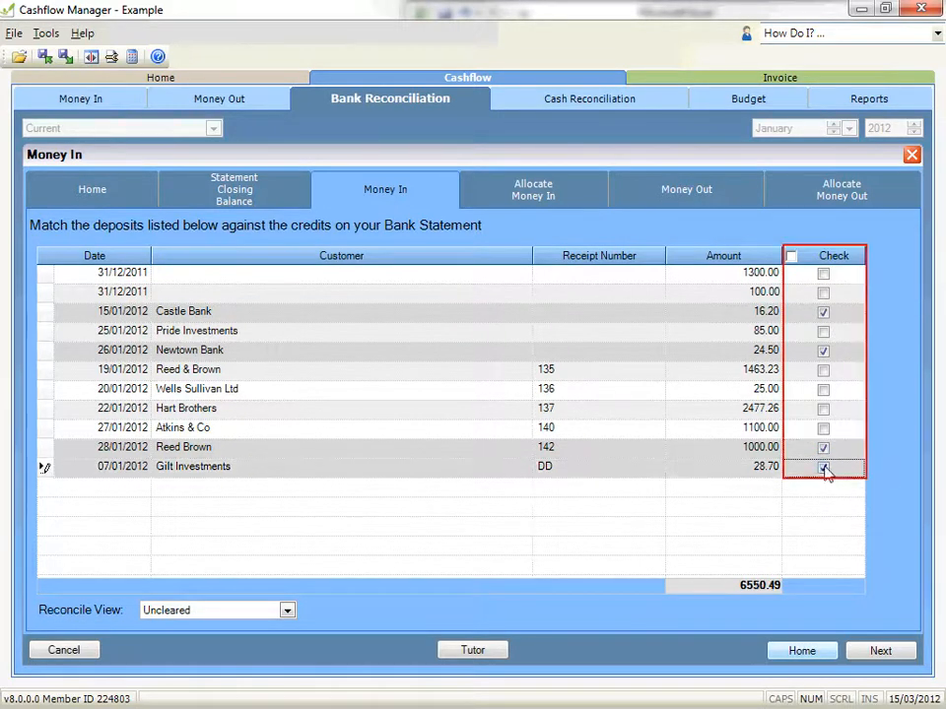
pyautogui.click(823, 429)
pyautogui.click(824, 409)
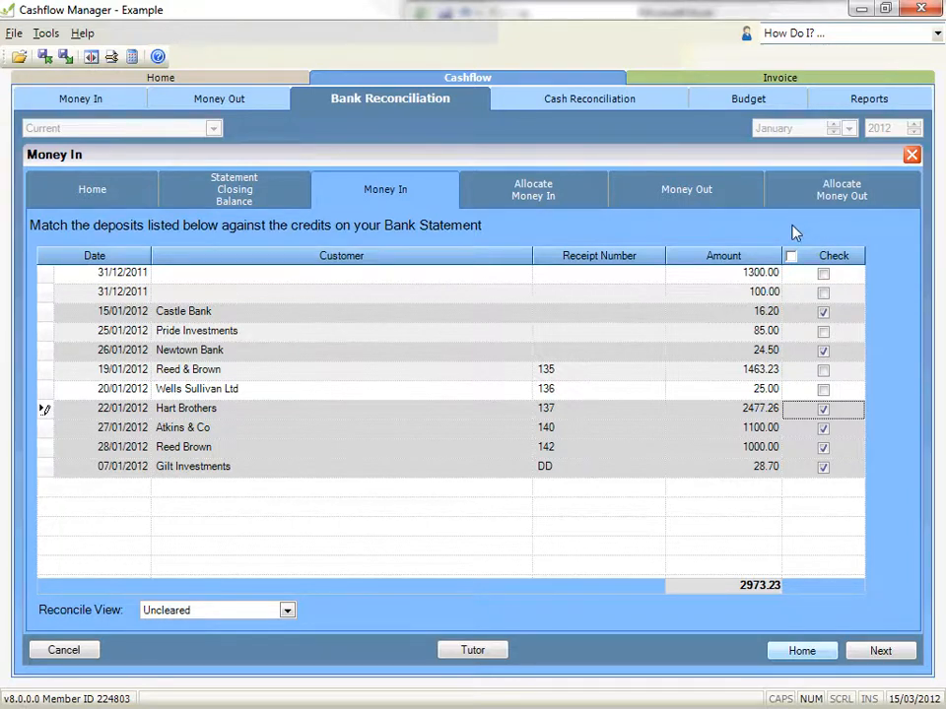
pyautogui.click(823, 390)
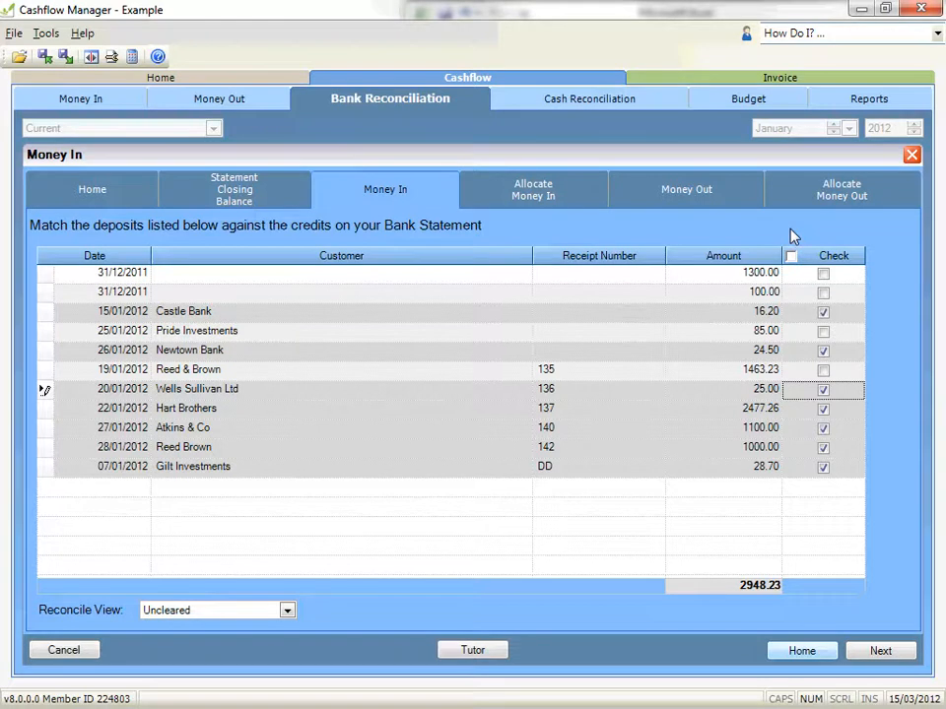
pyautogui.click(791, 256)
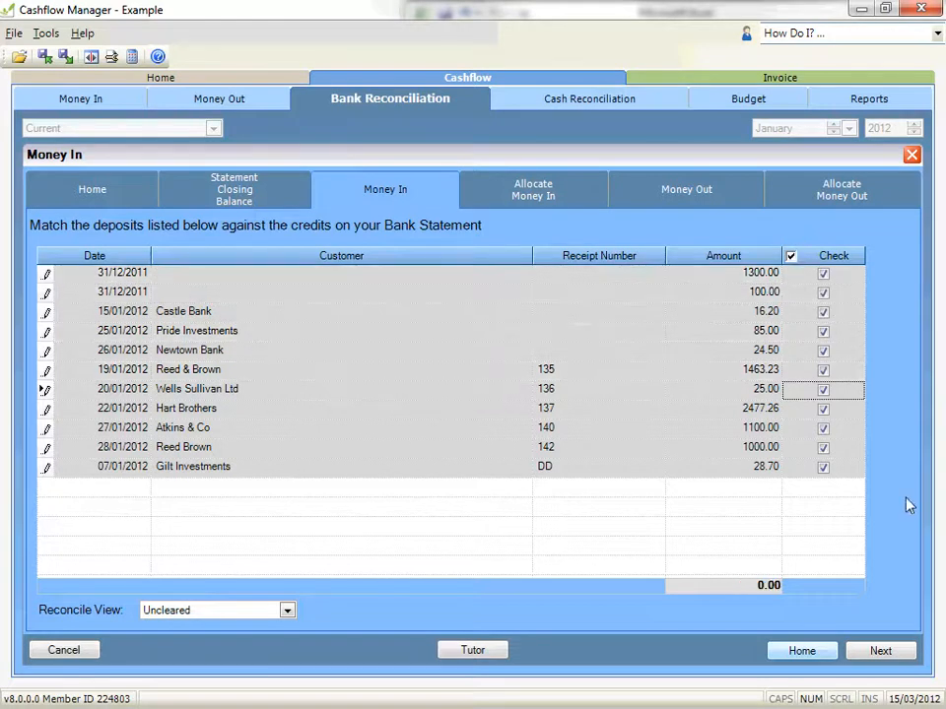
pyautogui.click(883, 650)
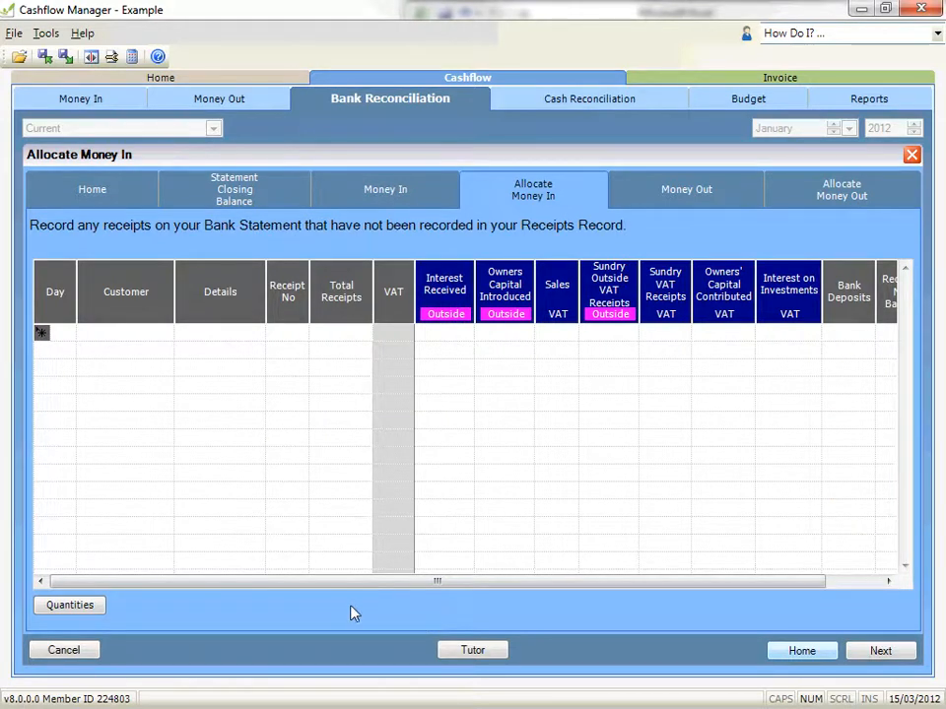
# Step: Enter an unrecorded receipt for day 1 with the customer's name and total receipts of 100
pyautogui.click(65, 333)
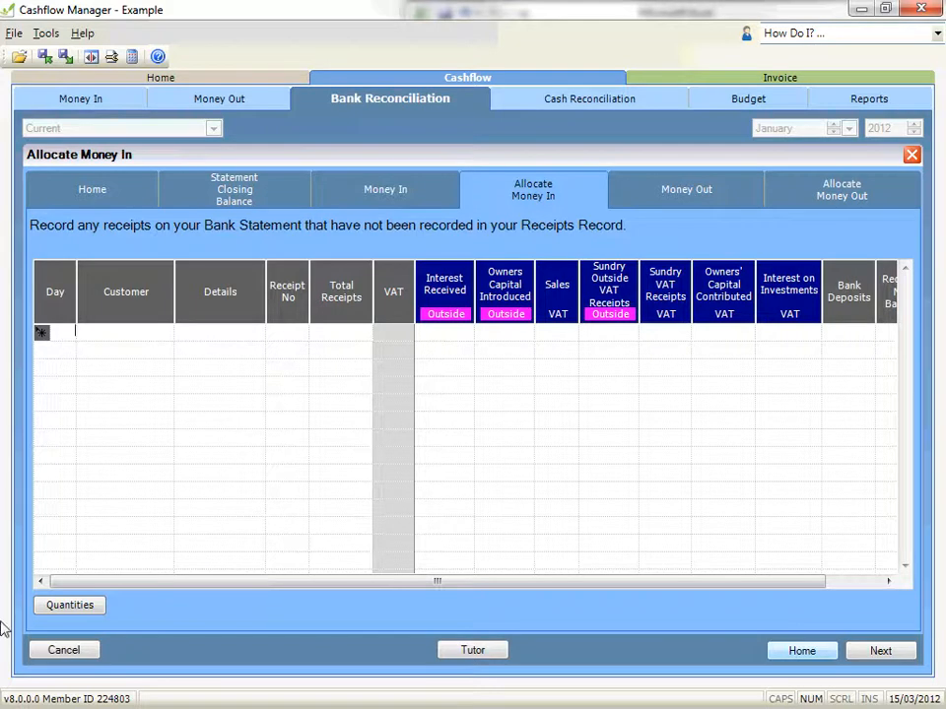
pyautogui.write('1')
pyautogui.press('Tab')
pyautogui.press('Tab')
pyautogui.press('Tab')
pyautogui.press('Tab')
pyautogui.write('100')
pyautogui.click(141, 335)
pyautogui.write('Smith')
pyautogui.press('Tab')
pyautogui.press('Tab')
pyautogui.press('Tab')
pyautogui.press('Tab')
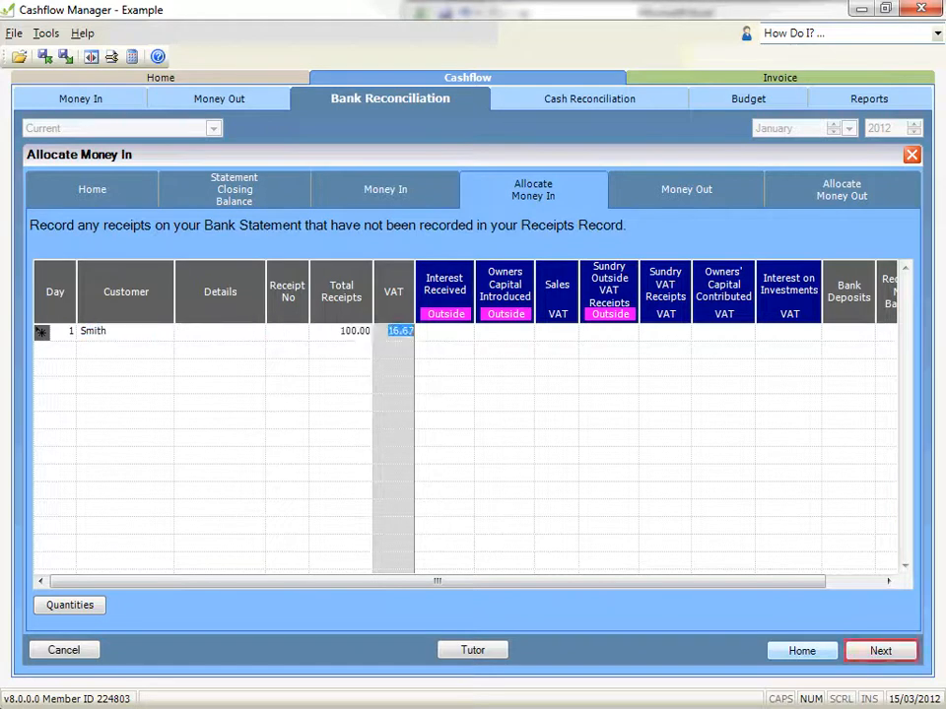
# Step: Allocate the receipt to Sales as a bank deposit, save the row, and proceed to the payments
pyautogui.click(460, 331)
pyautogui.press('Tab')
pyautogui.press('Tab')
pyautogui.press('Tab')
pyautogui.press('Tab')
pyautogui.press('Tab')
pyautogui.press('Tab')
pyautogui.press('Tab')
pyautogui.press('Return')
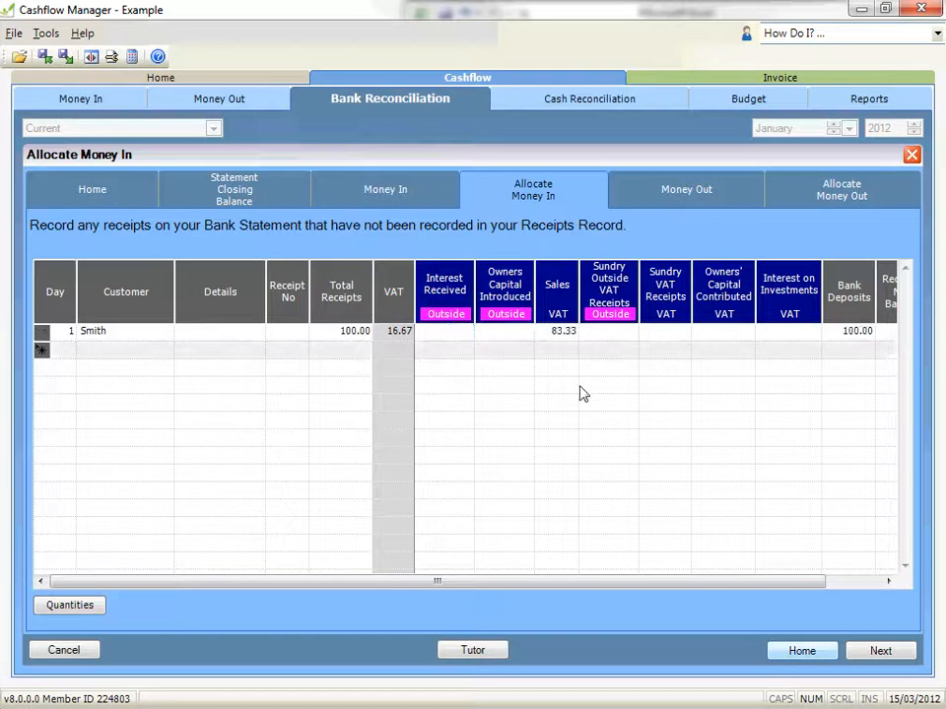
pyautogui.click(864, 654)
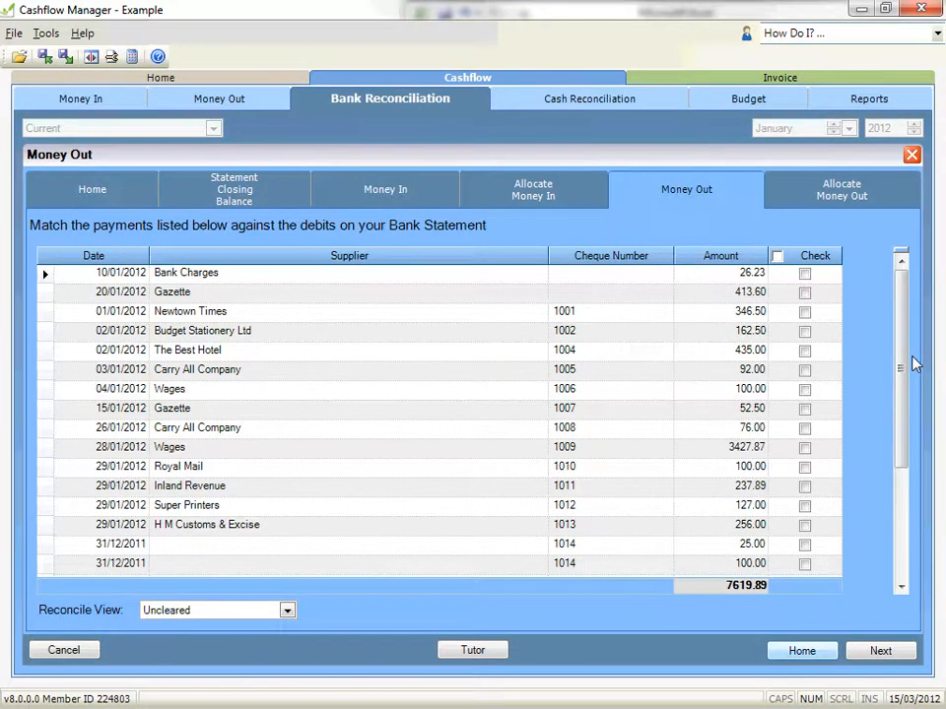
# Step: Match all uncleared payments against the bank statement, marking five individually and the rest in bulk, and proceed to unrecorded payments
pyautogui.moveTo(901, 317); pyautogui.dragTo(901, 262)
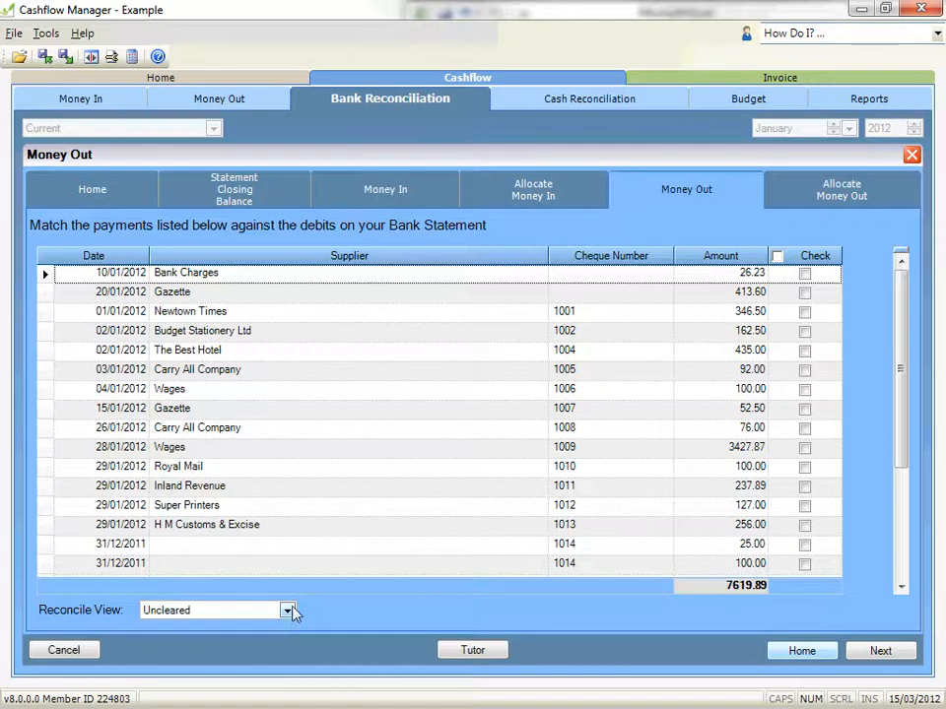
pyautogui.click(805, 292)
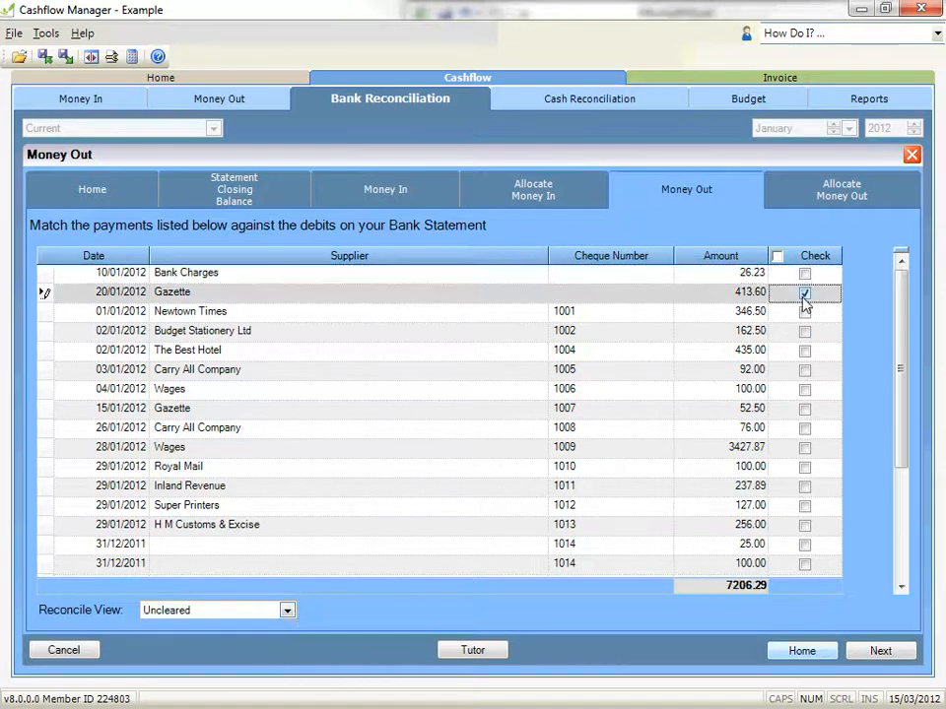
pyautogui.click(805, 351)
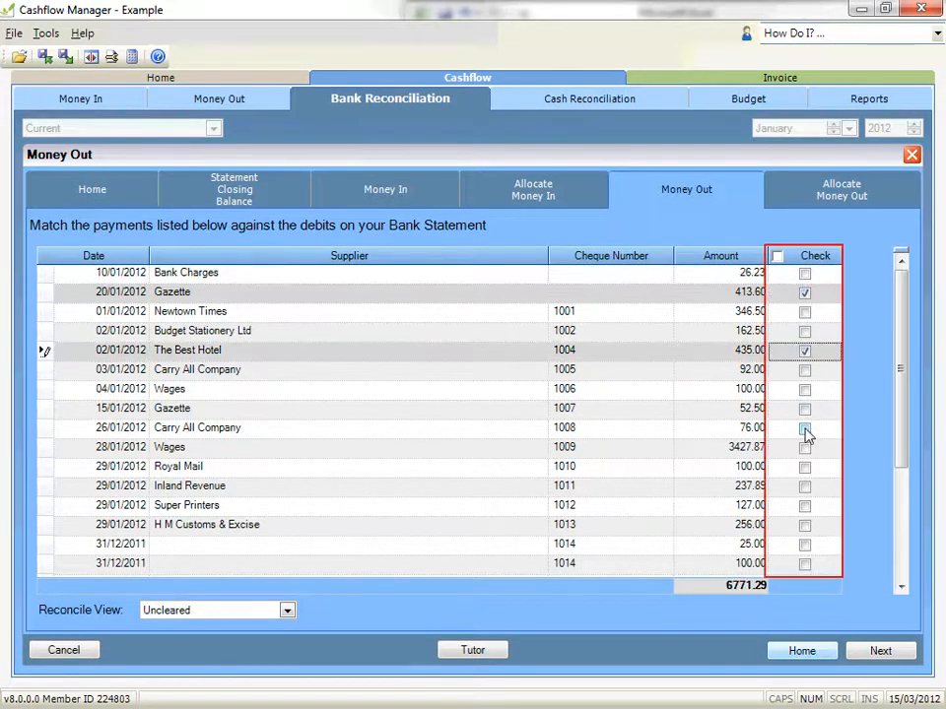
pyautogui.click(805, 428)
pyautogui.click(805, 505)
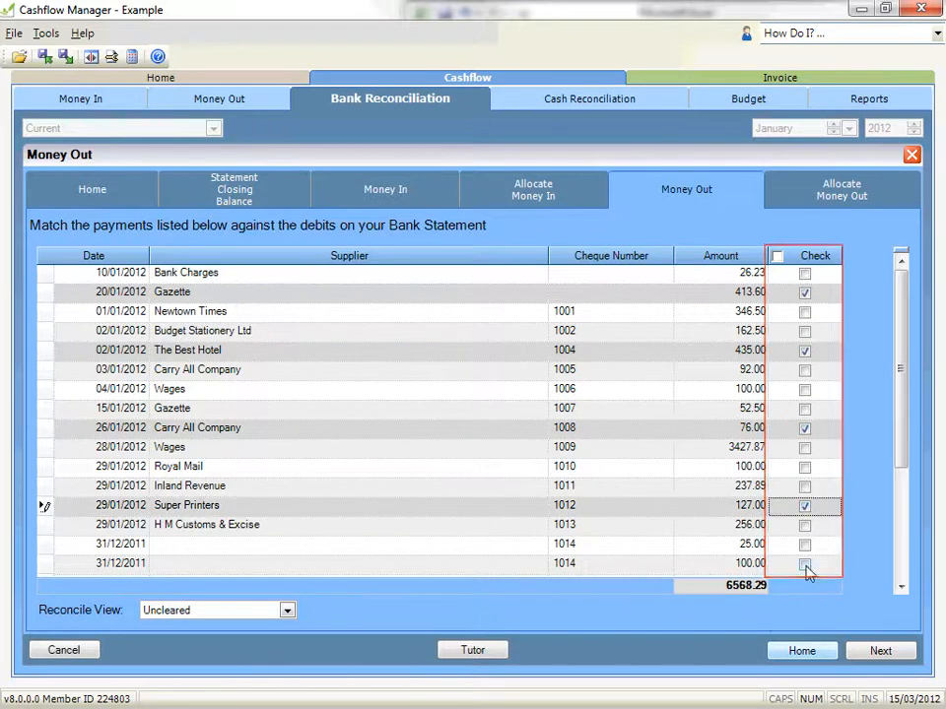
pyautogui.click(805, 563)
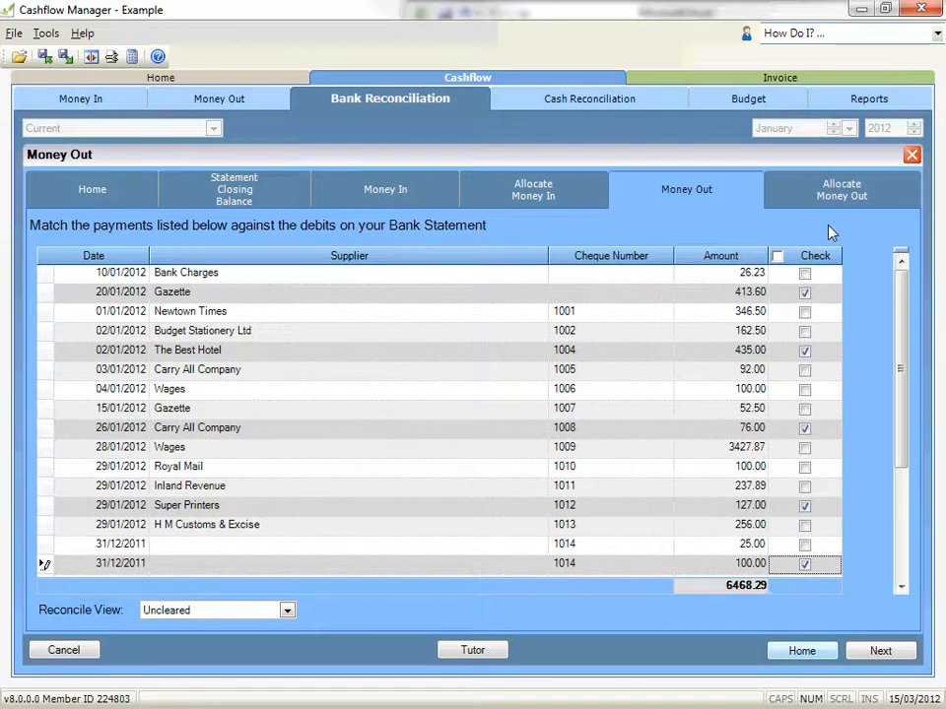
pyautogui.click(776, 256)
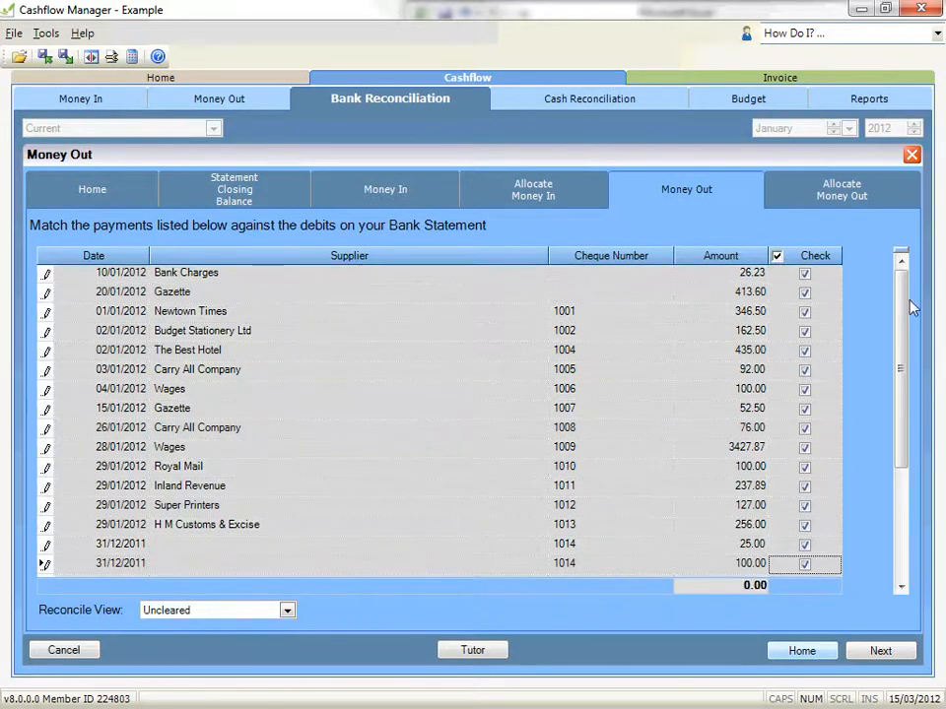
pyautogui.moveTo(902, 318); pyautogui.dragTo(901, 260)
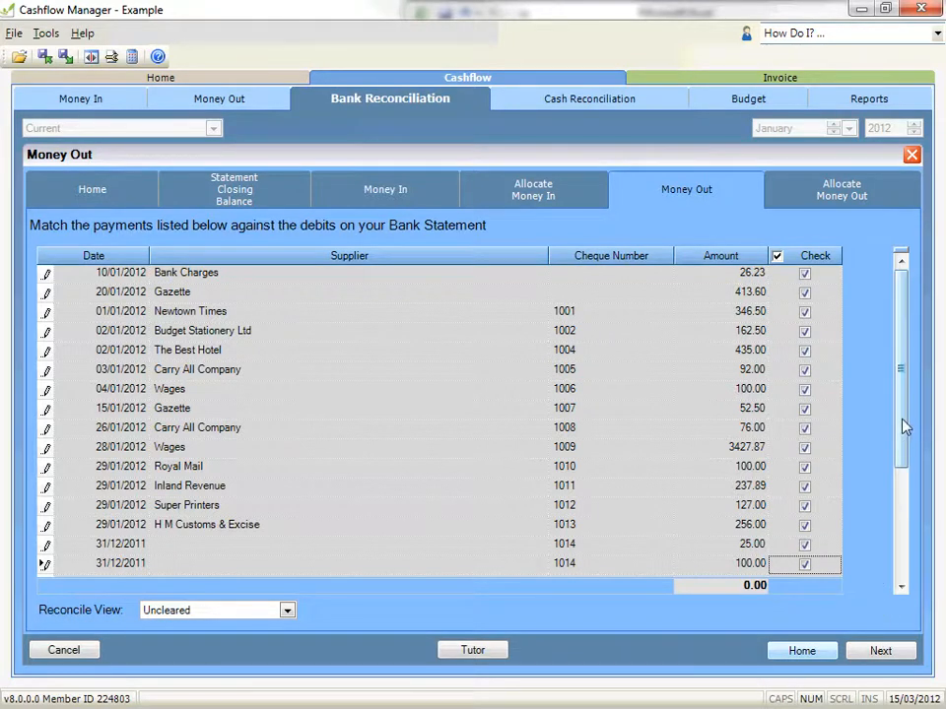
pyautogui.moveTo(904, 426); pyautogui.dragTo(881, 579)
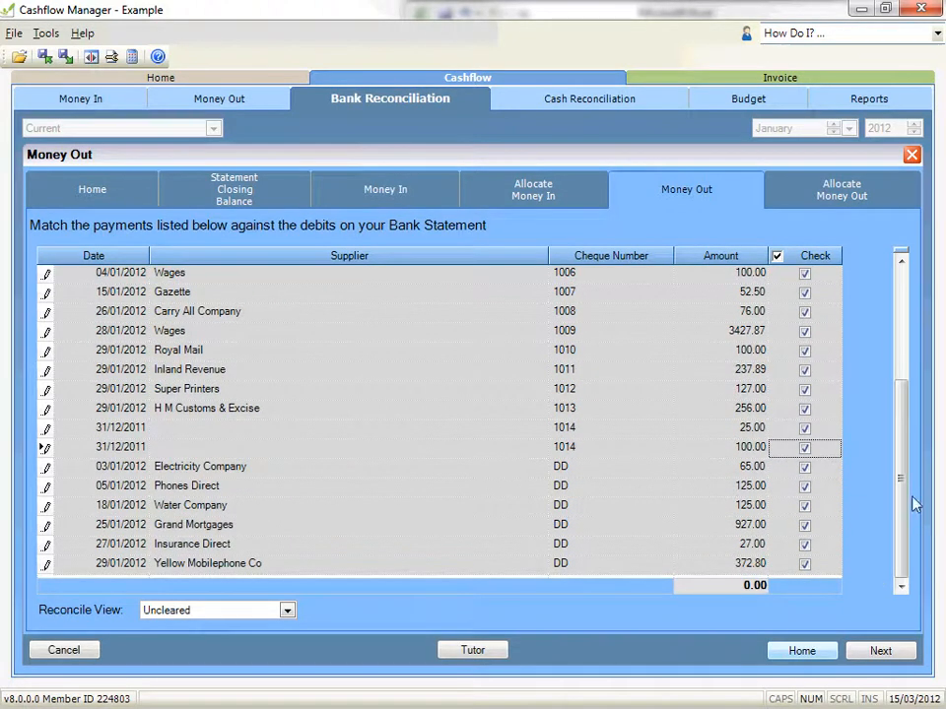
pyautogui.moveTo(902, 542); pyautogui.dragTo(891, 396)
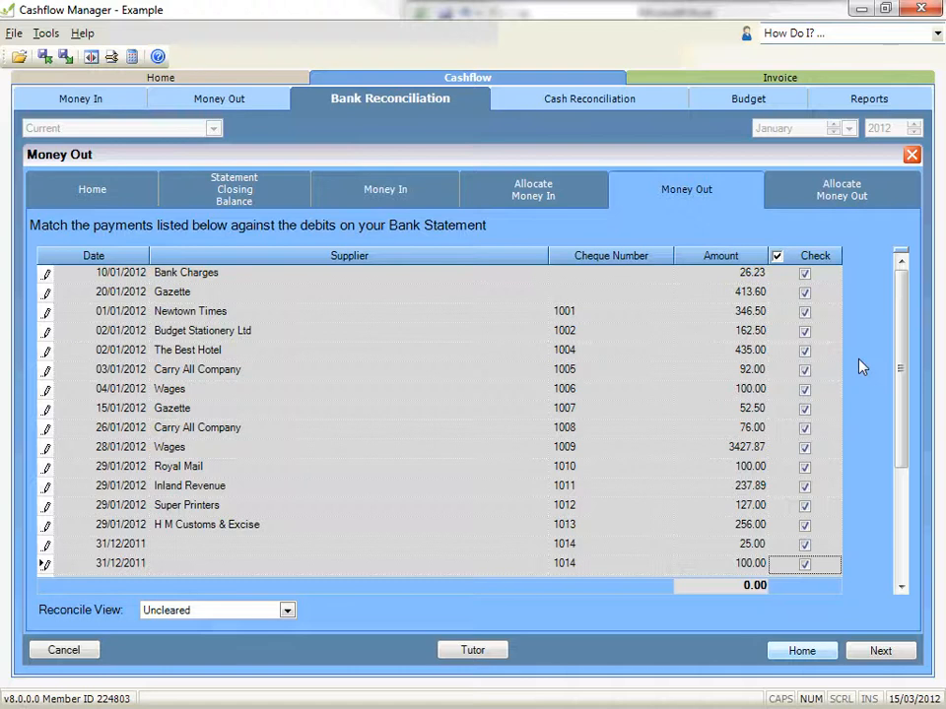
pyautogui.click(859, 656)
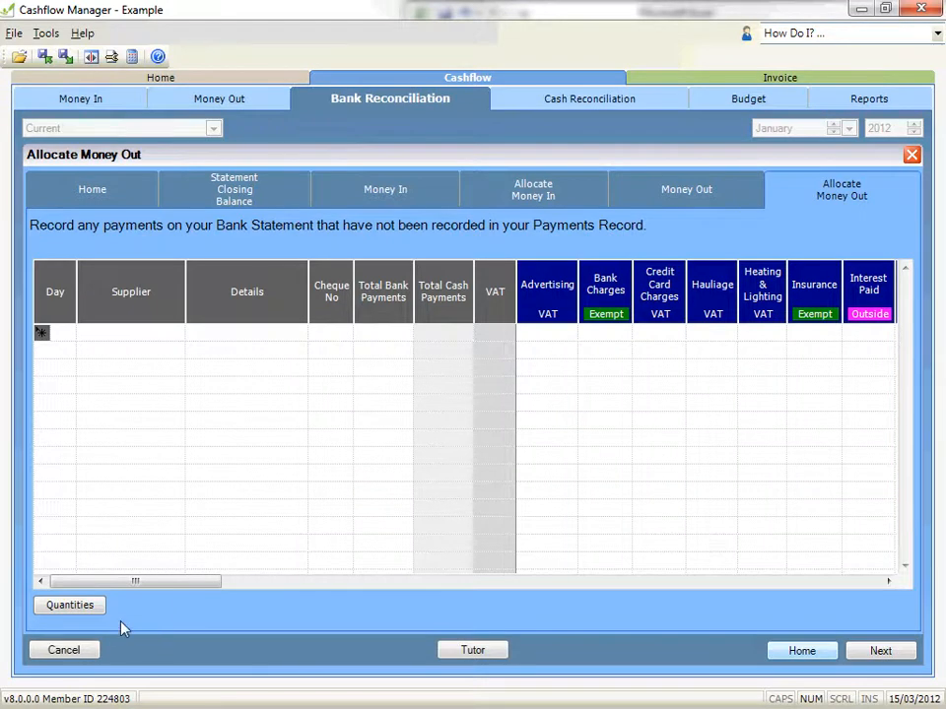
# Step: Record an unrecorded payment for day 13 with the supplier's name, cheque number 1014 and a bank payment of 100, allocated to Advertising
pyautogui.click(68, 335)
pyautogui.write('13')
pyautogui.press('Tab')
pyautogui.write('Jones')
pyautogui.press('Tab')
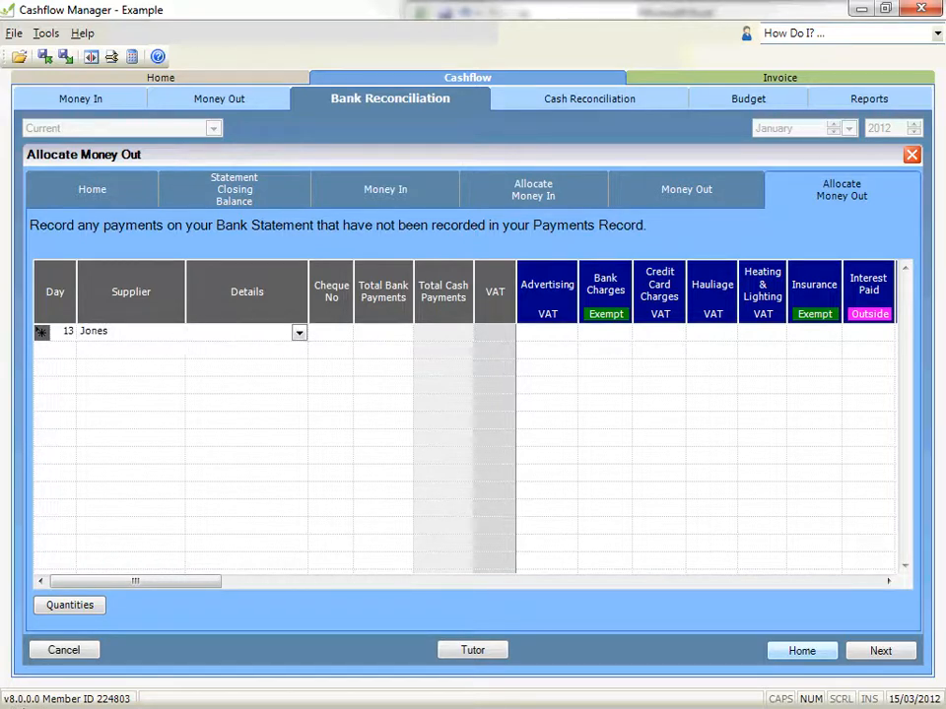
pyautogui.press('Tab')
pyautogui.press('Tab')
pyautogui.write('100')
pyautogui.press('Tab')
pyautogui.press('Tab')
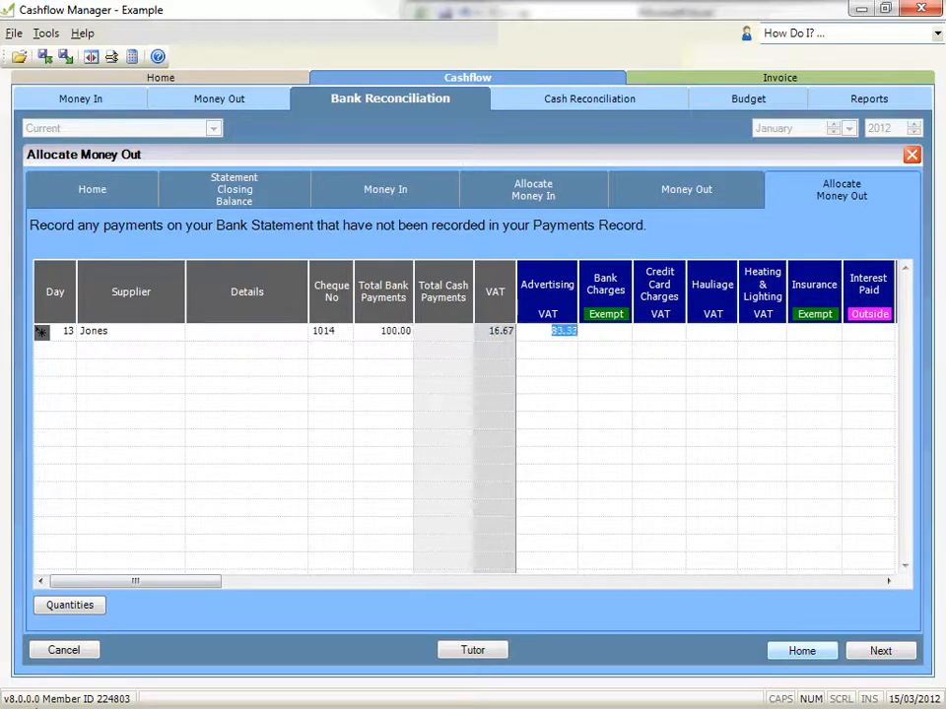
pyautogui.press('Return')
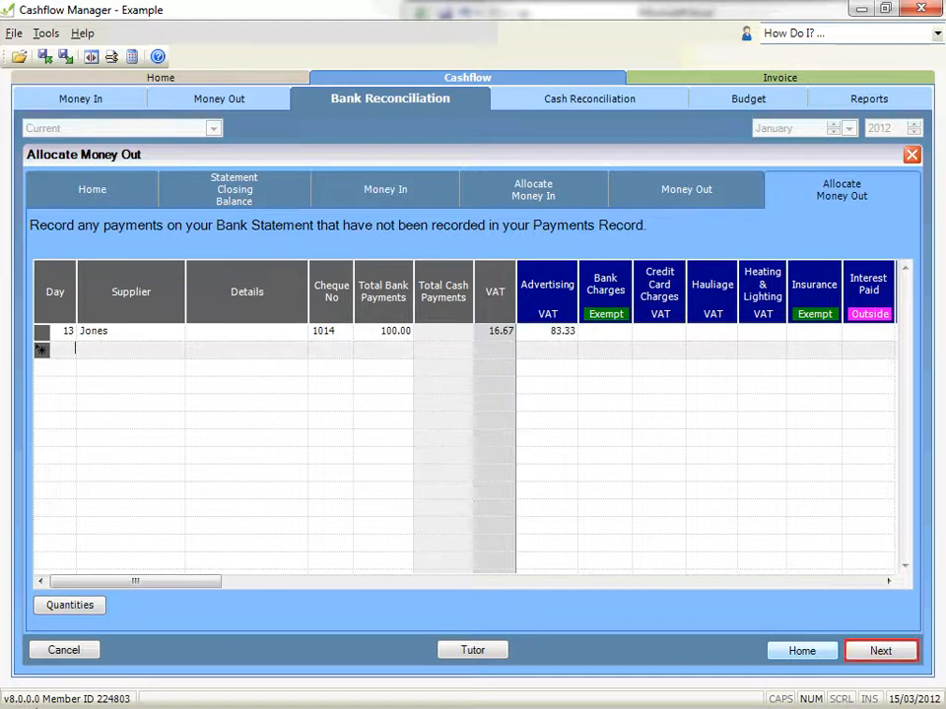
# Step: Finish the January 2012 reconciliation and lock the month's records
pyautogui.click(870, 652)
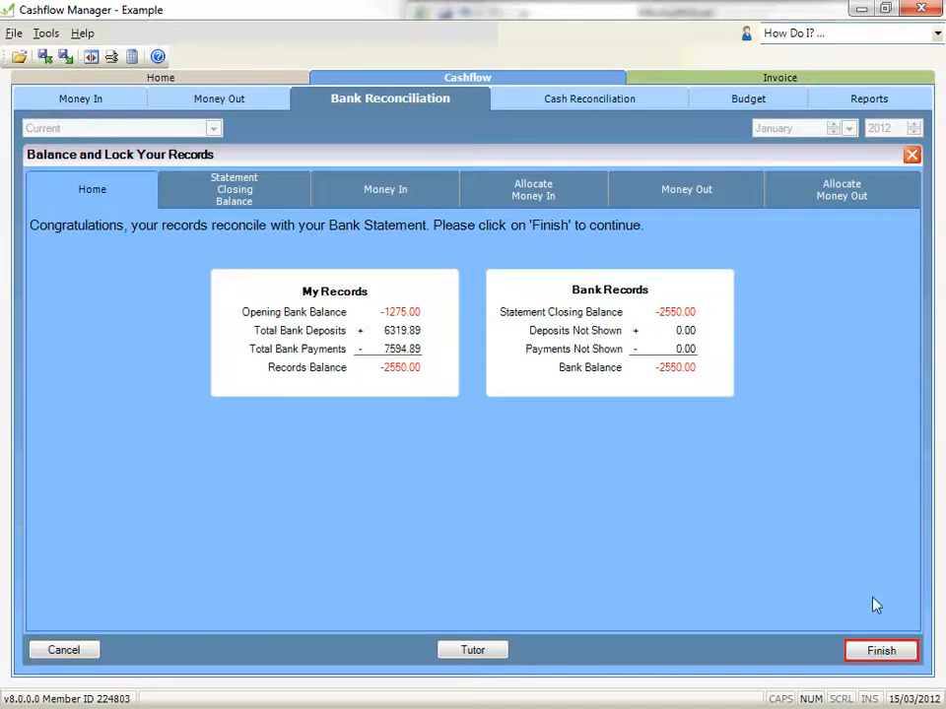
pyautogui.click(858, 654)
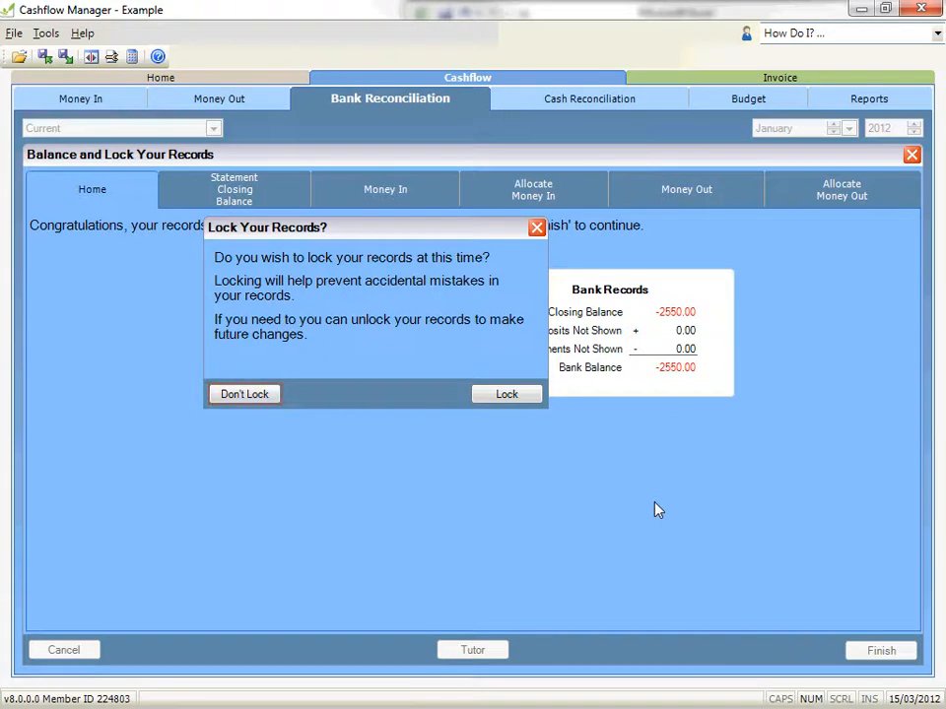
pyautogui.click(506, 394)
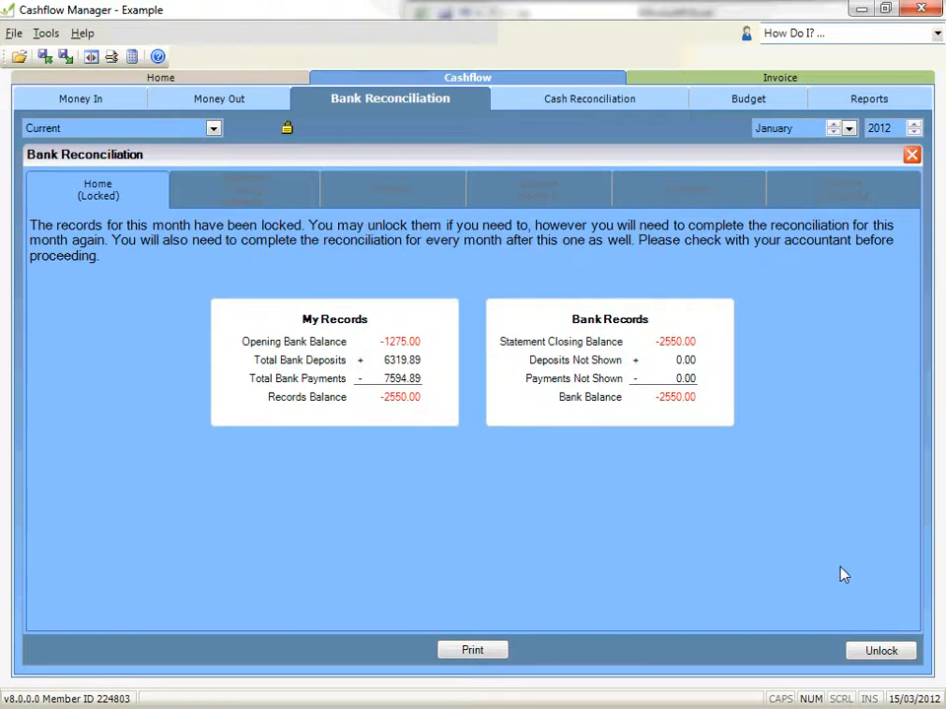
# Step: Unlock the January 2012 records and reopen the reconciliation at the statement closing balance
pyautogui.click(871, 658)
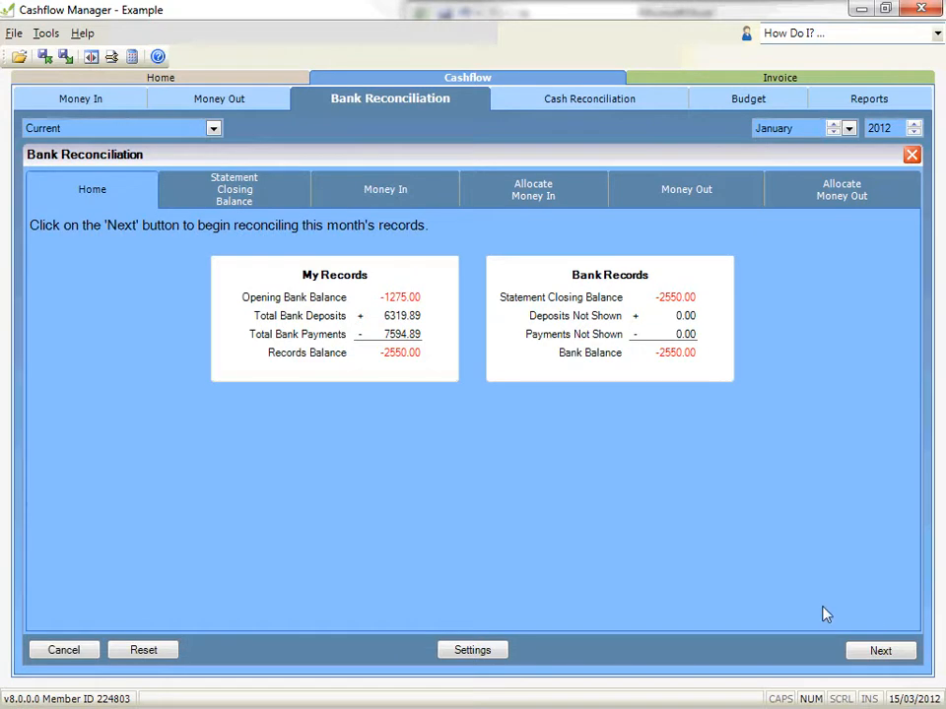
pyautogui.click(863, 654)
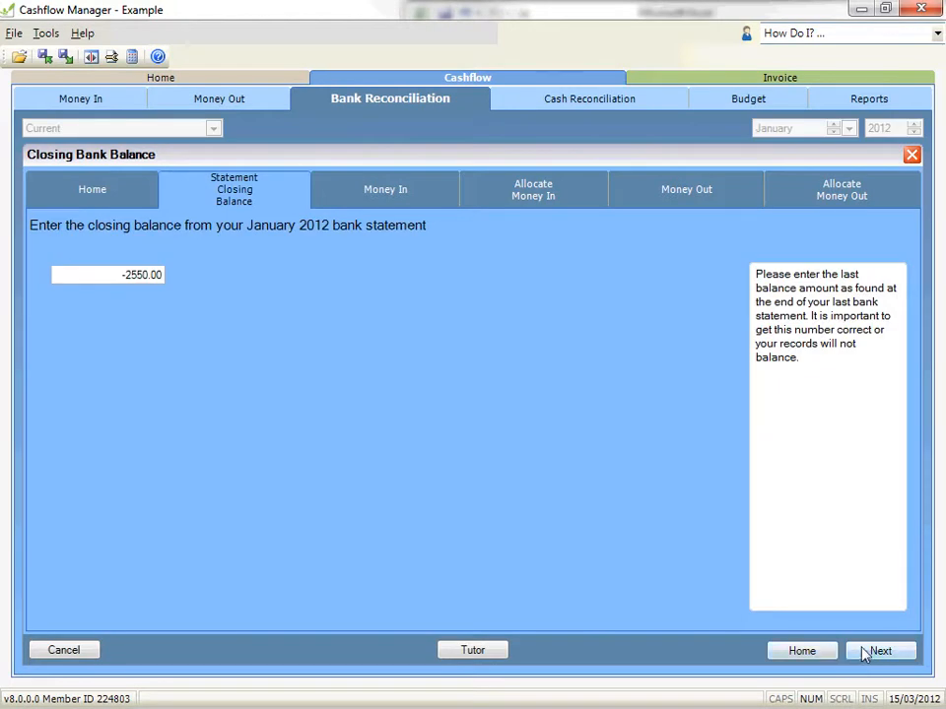
# Step: Complete the reopened January 2012 bank reconciliation with the existing closing balance and lock the month's records again
pyautogui.click(859, 654)
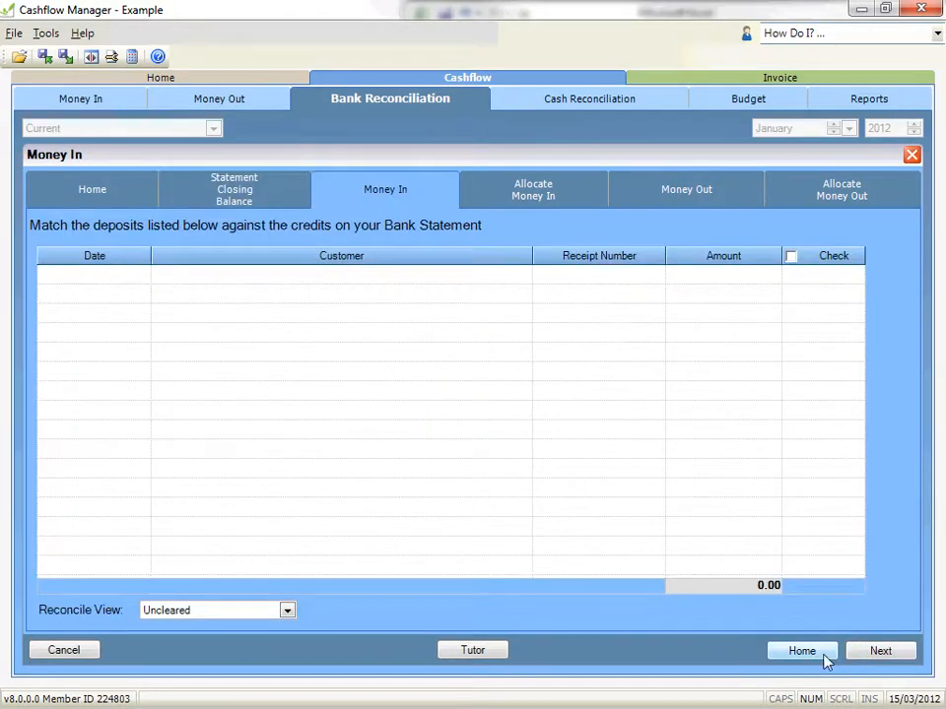
pyautogui.click(825, 657)
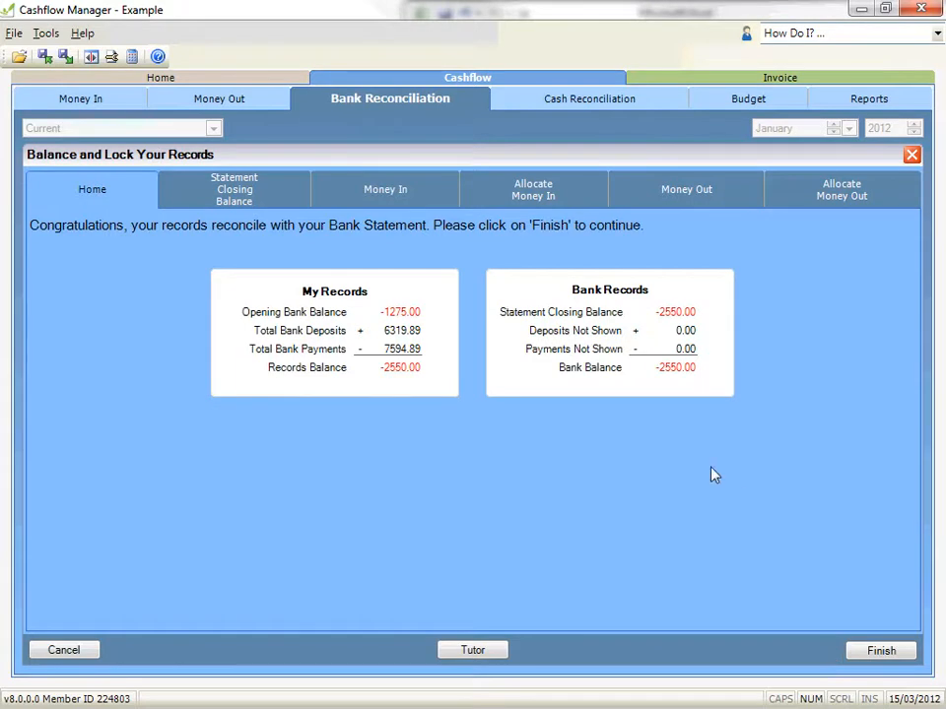
pyautogui.click(866, 650)
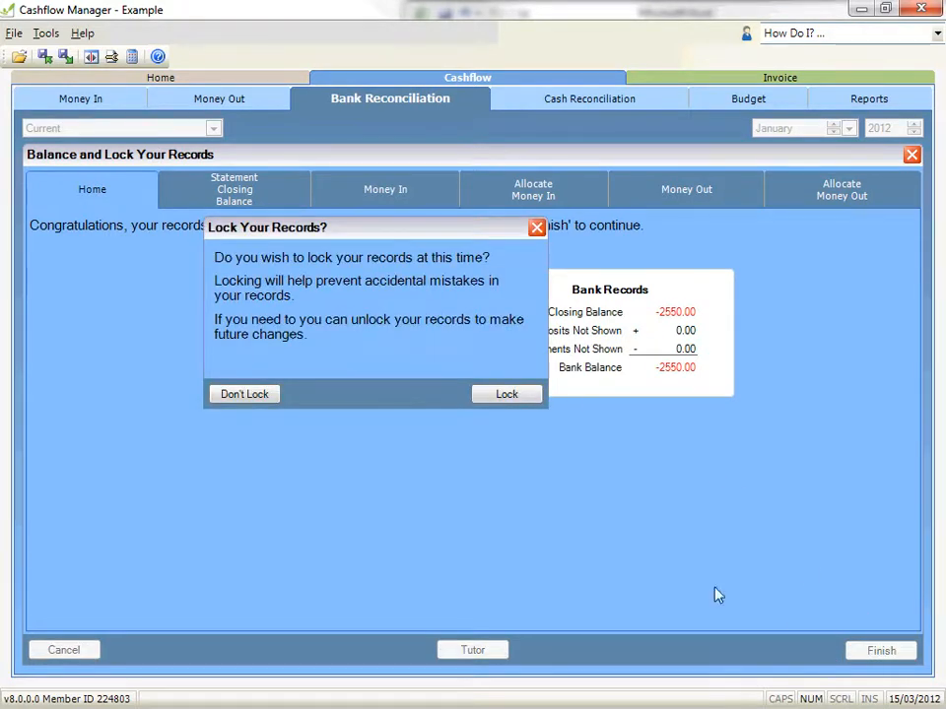
pyautogui.click(486, 394)
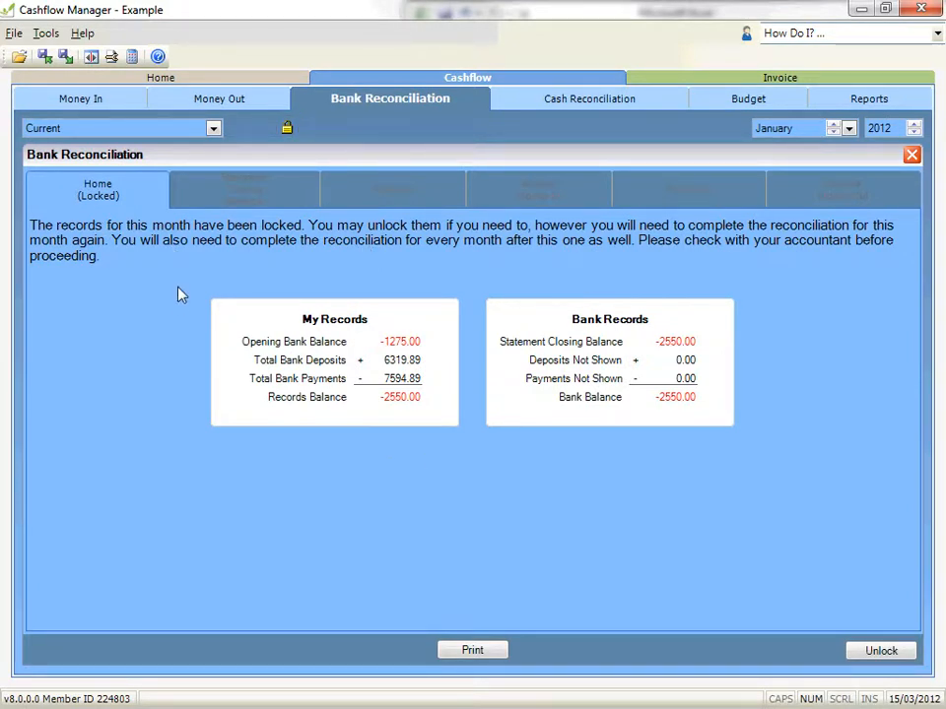
# Step: Review the locked January 2012 money in, money out and cash reconciliation records, and unlock the month's bank reconciliation
pyautogui.click(90, 97)
pyautogui.click(258, 99)
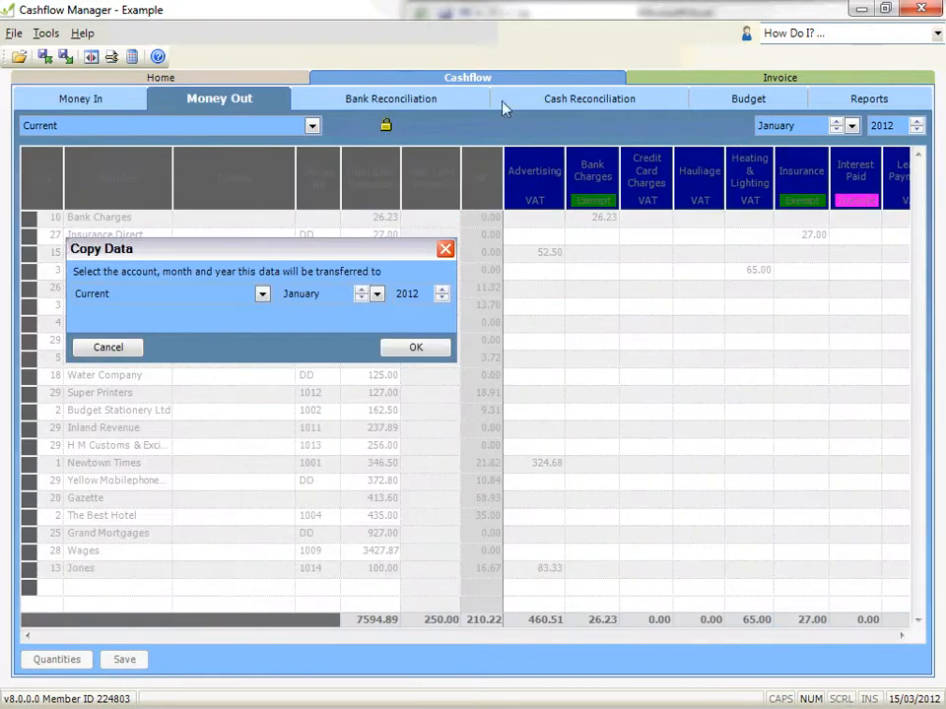
pyautogui.click(502, 109)
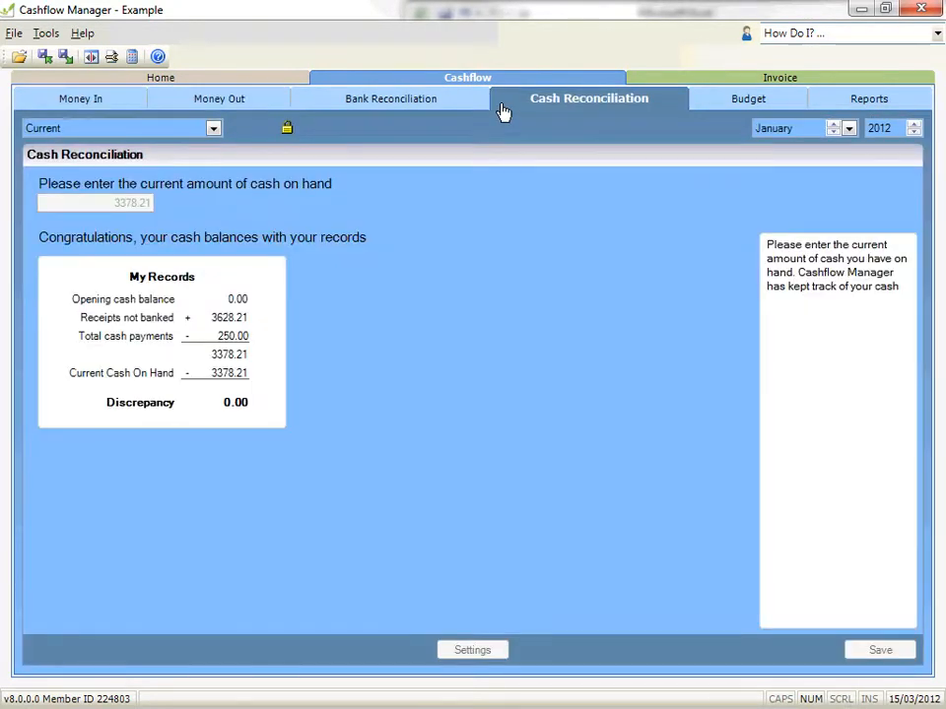
pyautogui.click(314, 109)
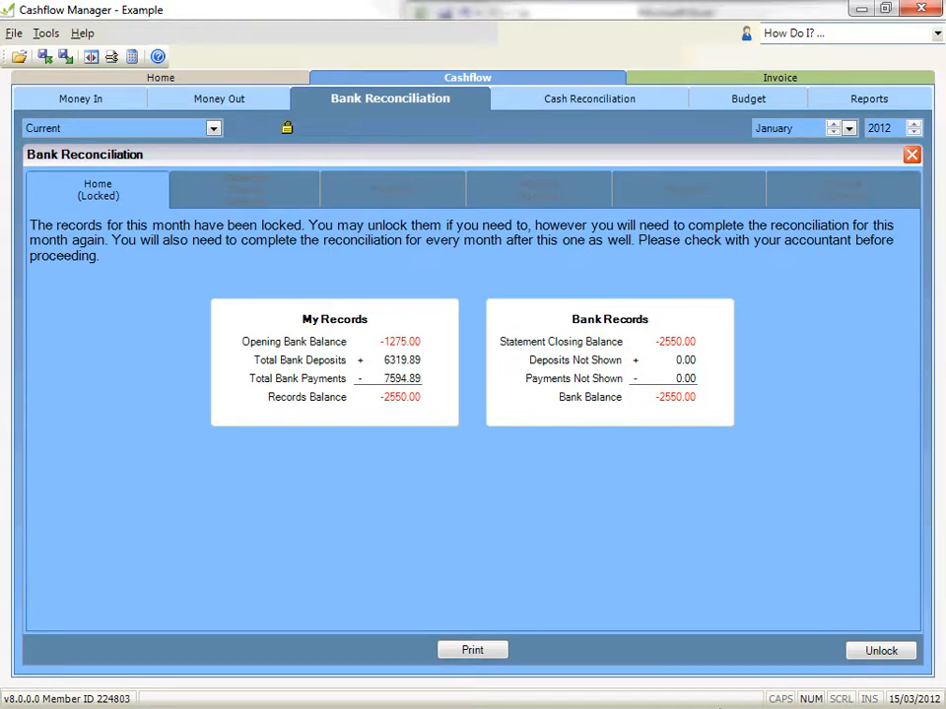
pyautogui.click(872, 655)
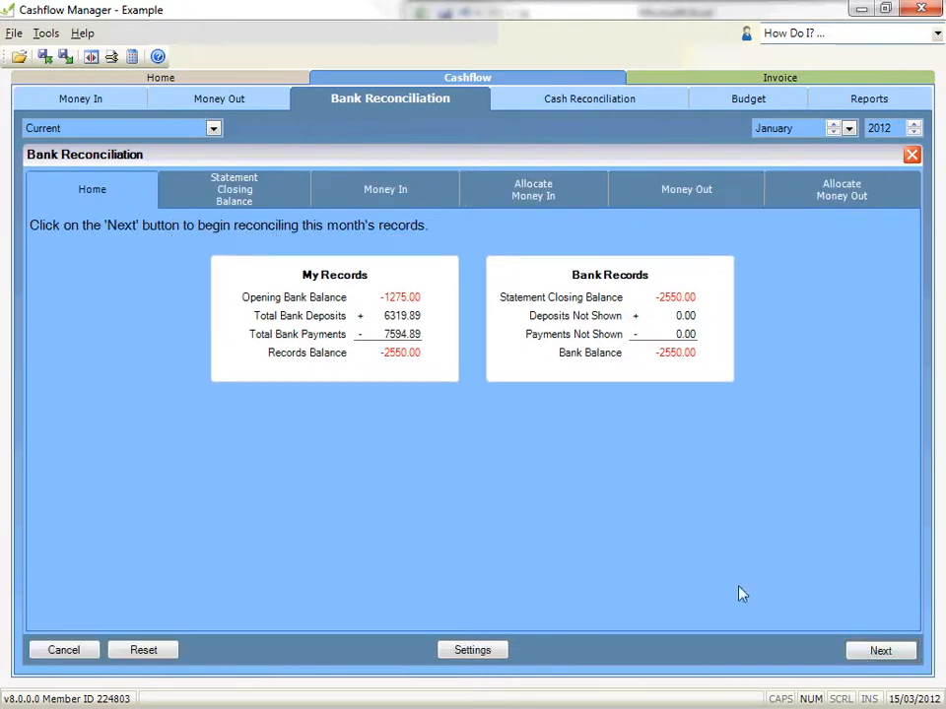